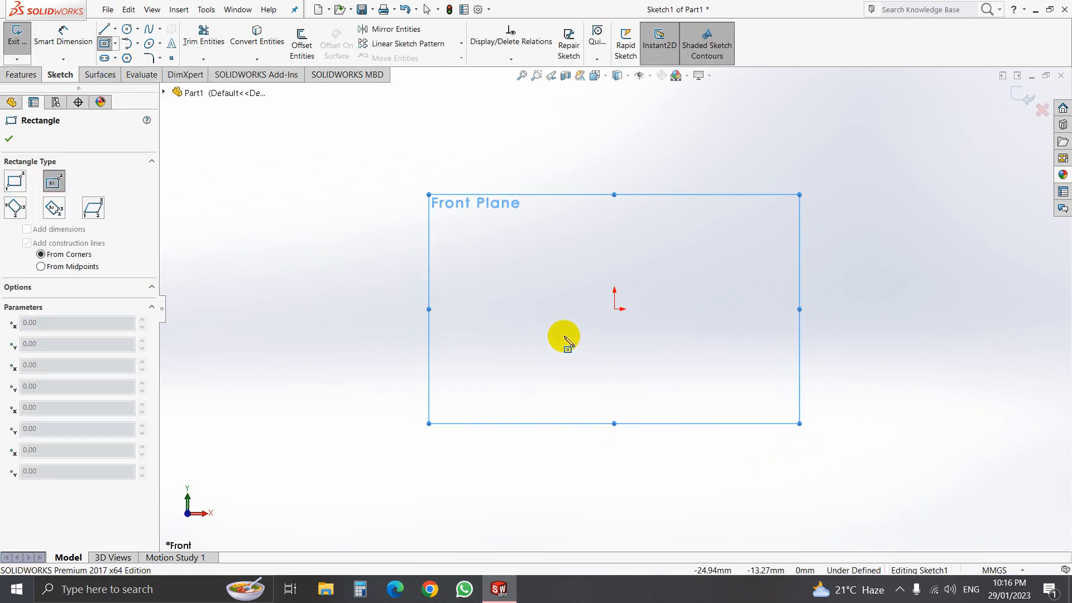
Step: Sketch a center rectangle at the origin on the Front Plane, 2000 mm high and 1000 mm wide
{"action": "left_click", "coordinate": [614, 308]}
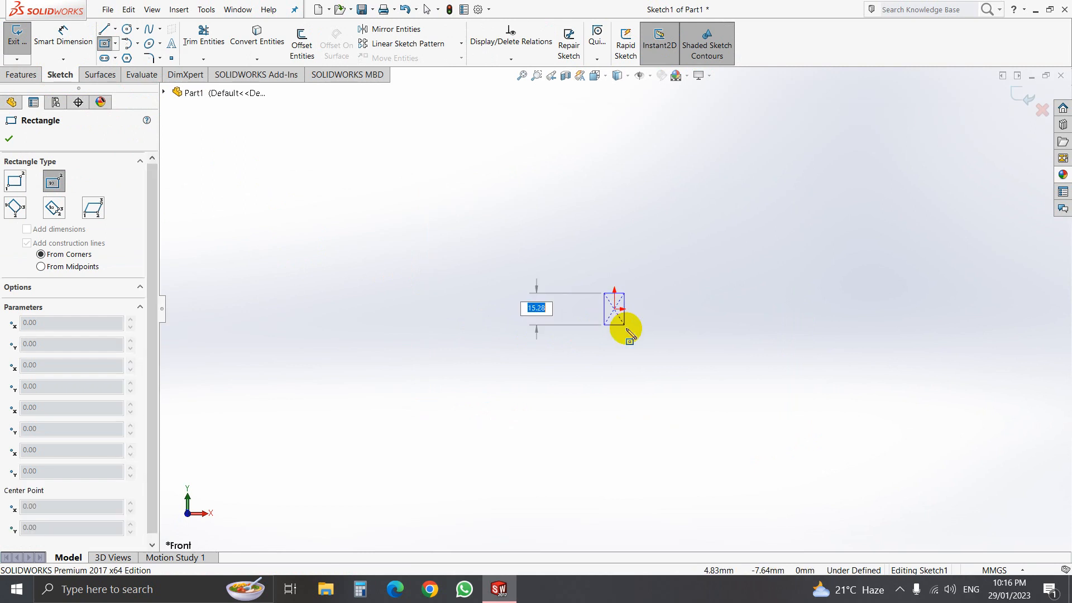
{"action": "left_click", "coordinate": [659, 357]}
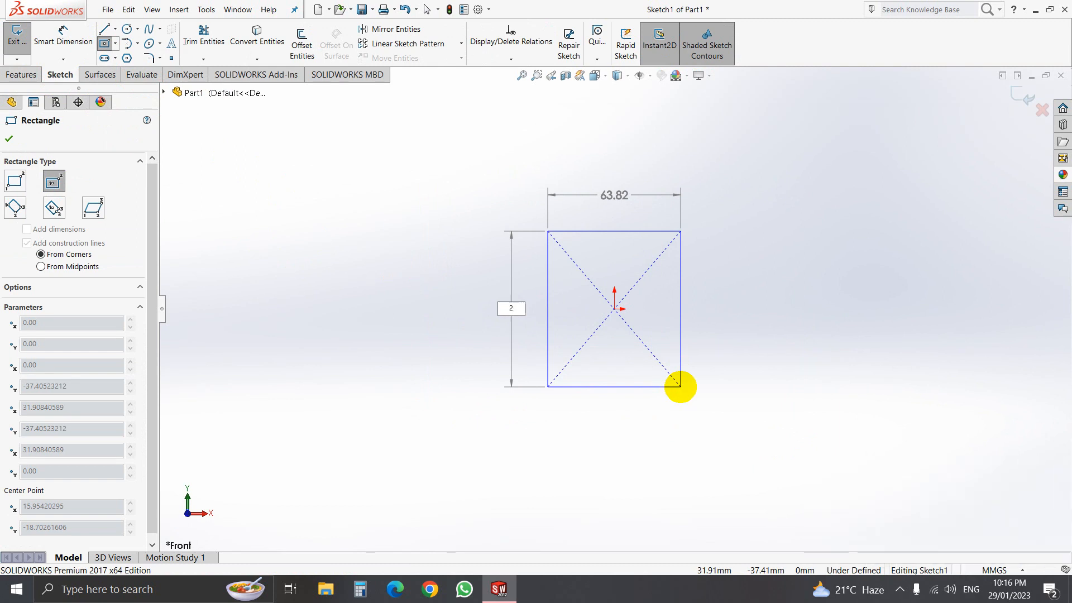
{"action": "type", "text": "2000"}
{"action": "key", "text": "Return"}
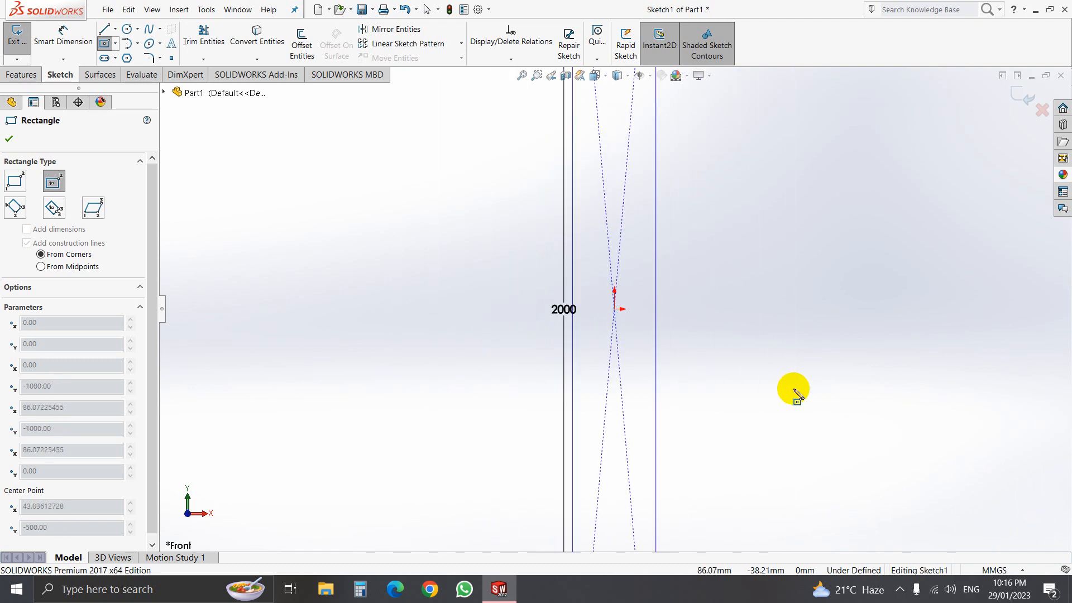
{"action": "left_click", "coordinate": [852, 396]}
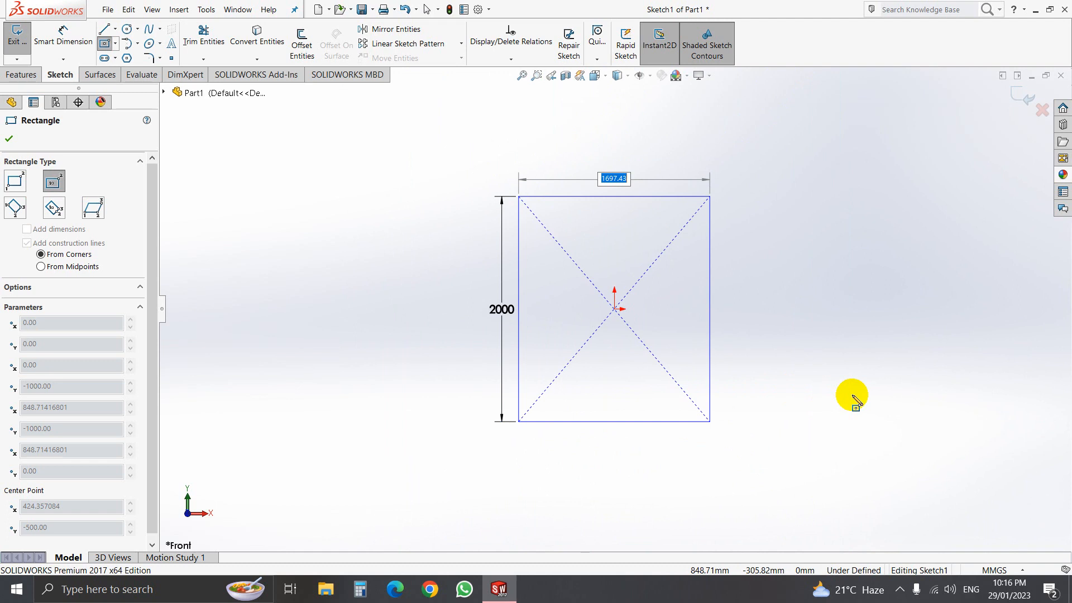
{"action": "type", "text": "1000"}
{"action": "key", "text": "Return"}
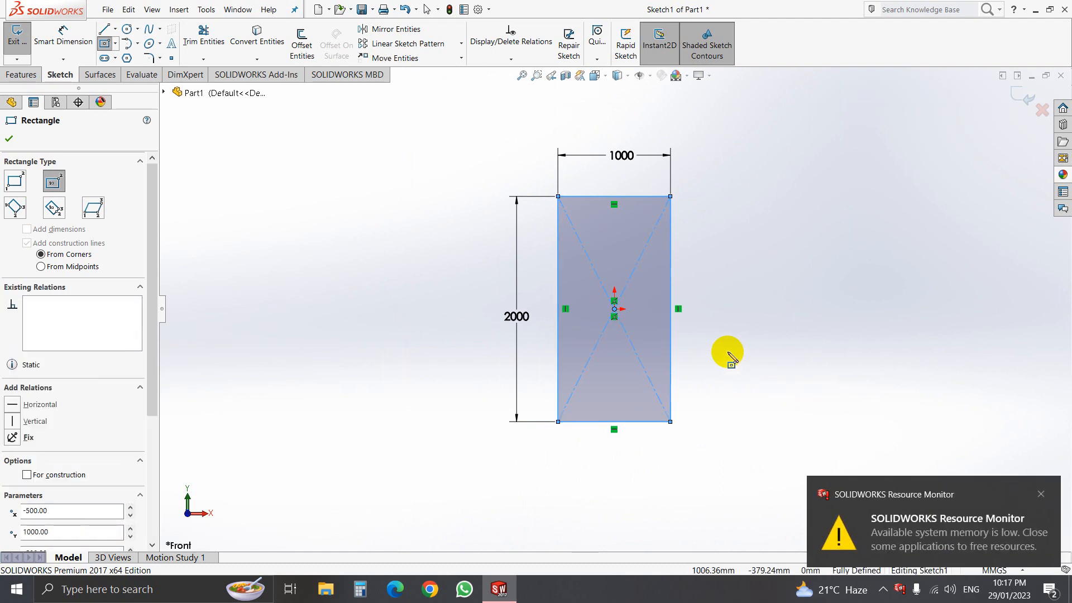
{"action": "left_click", "coordinate": [9, 139]}
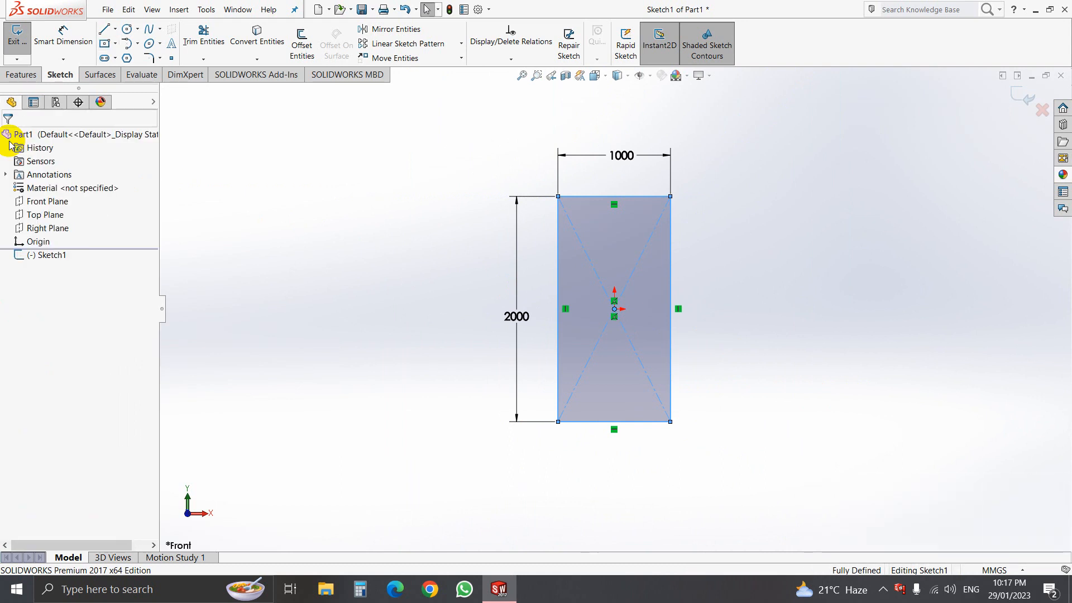
Step: Extrude the rectangle sketch as a Blind boss with a depth of 100 mm
{"action": "left_click", "coordinate": [61, 257]}
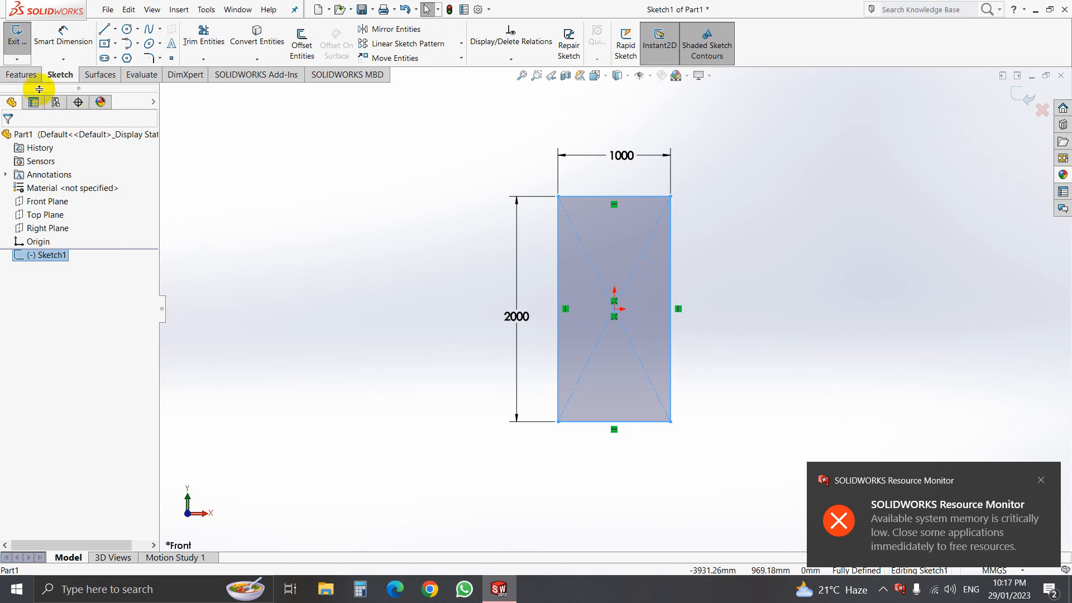
{"action": "left_click", "coordinate": [25, 76]}
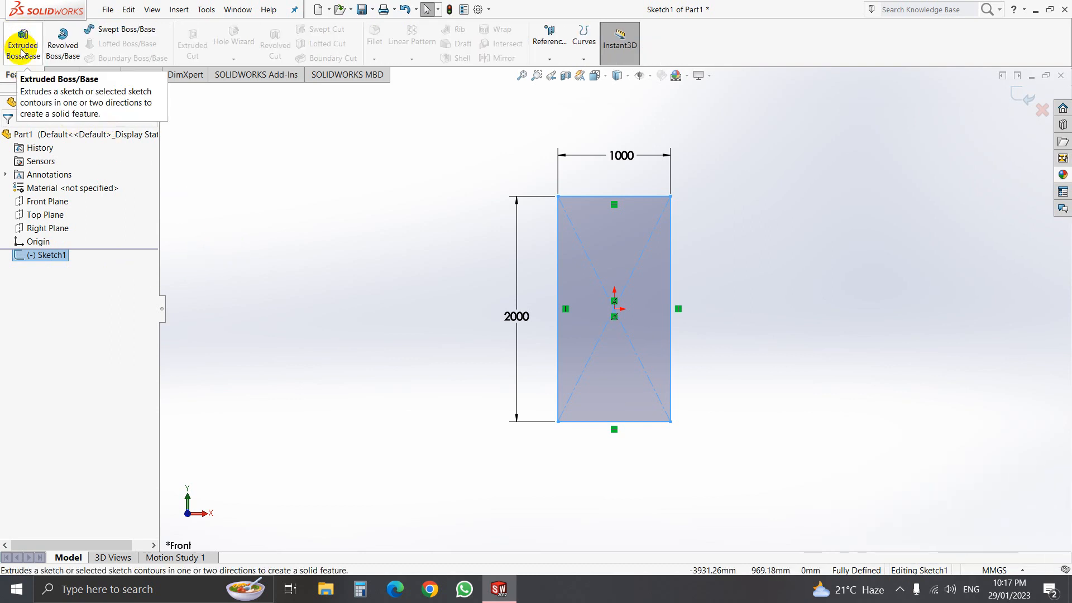
{"action": "left_click", "coordinate": [22, 53]}
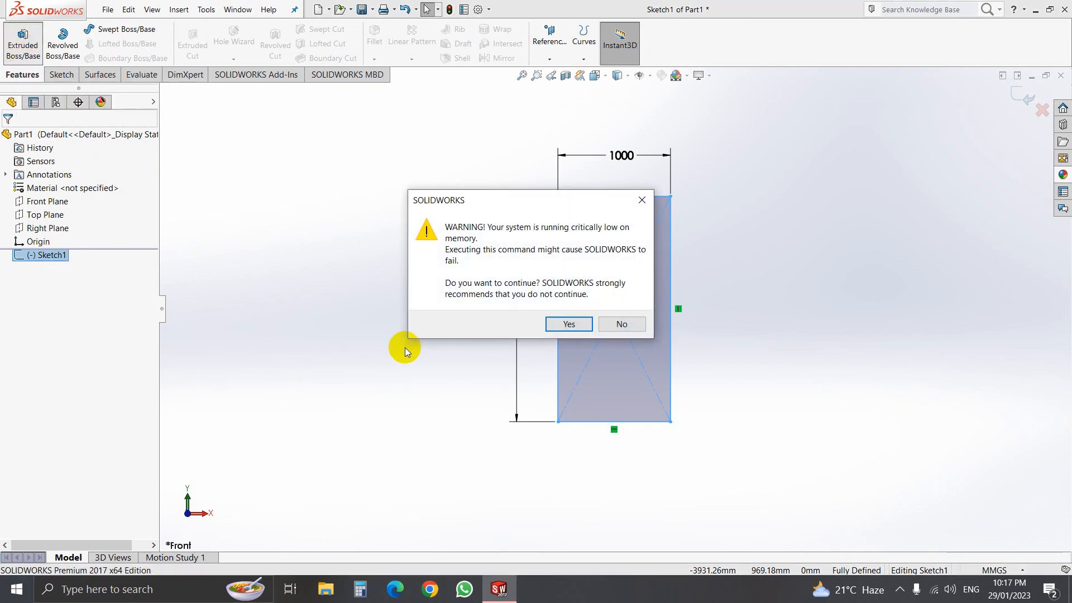
{"action": "left_click", "coordinate": [555, 324]}
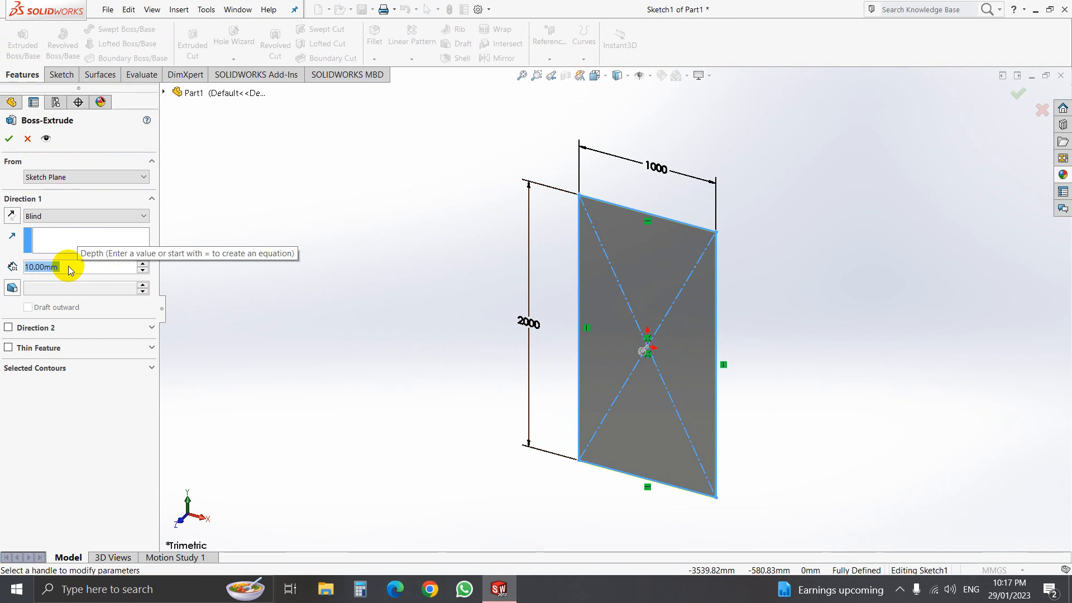
{"action": "type", "text": "10"}
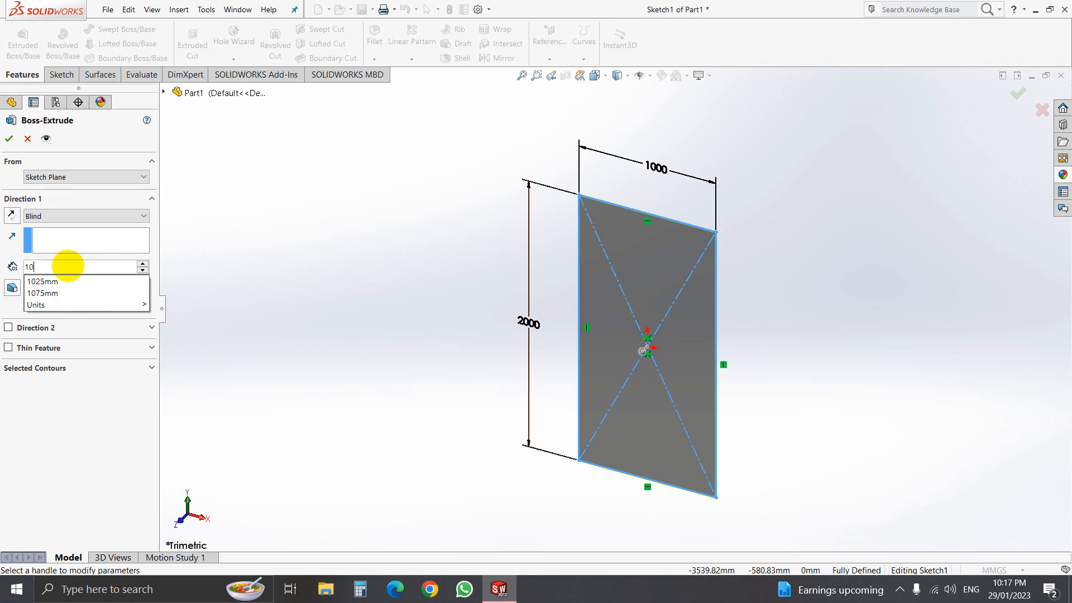
{"action": "type", "text": "0"}
{"action": "key", "text": "Return"}
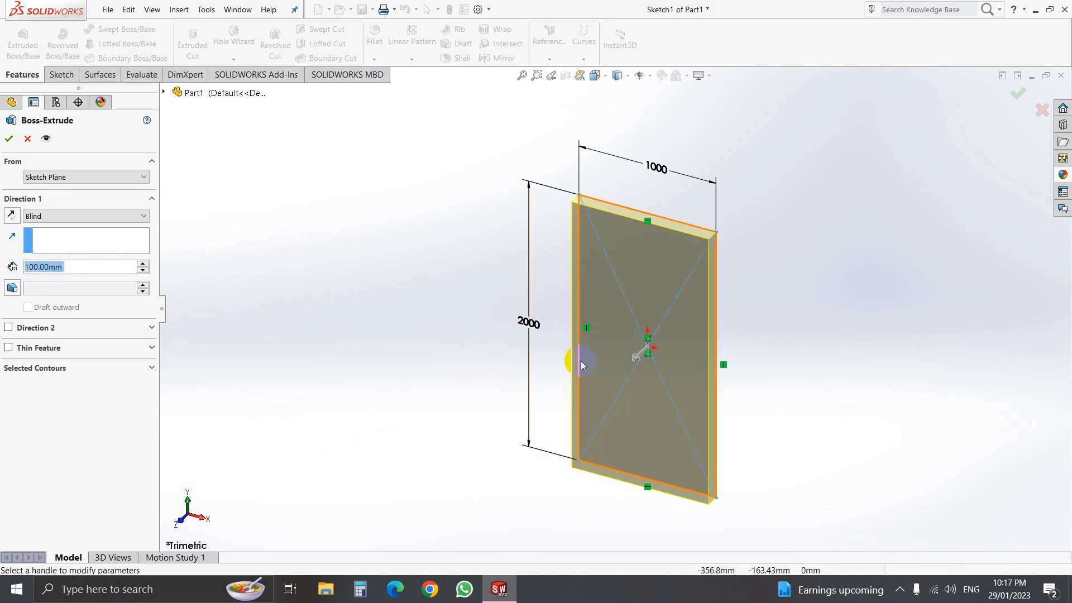
{"action": "left_click", "coordinate": [7, 141]}
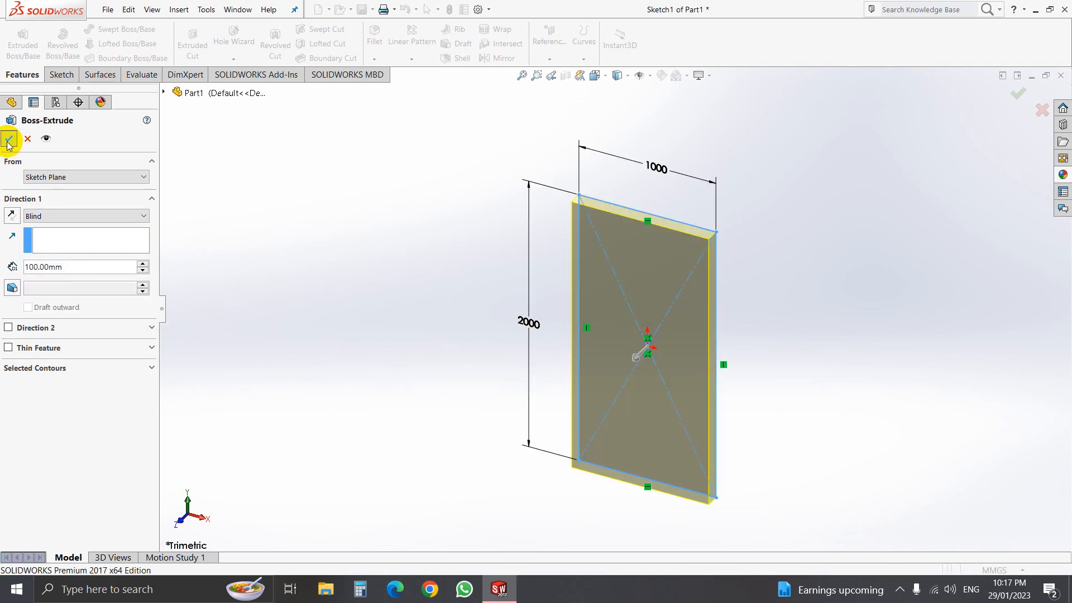
{"action": "left_click", "coordinate": [432, 254]}
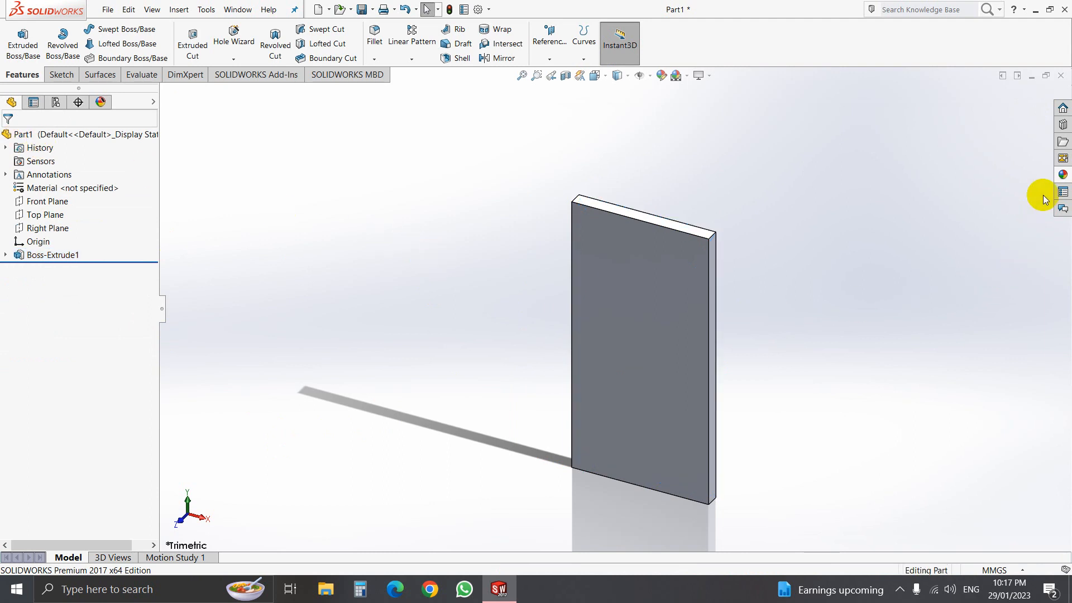
Step: Examine the material categories in the appearance library, including Solid, Lights, Fabric, Stone, Painted and Rubber
{"action": "left_click", "coordinate": [1062, 175]}
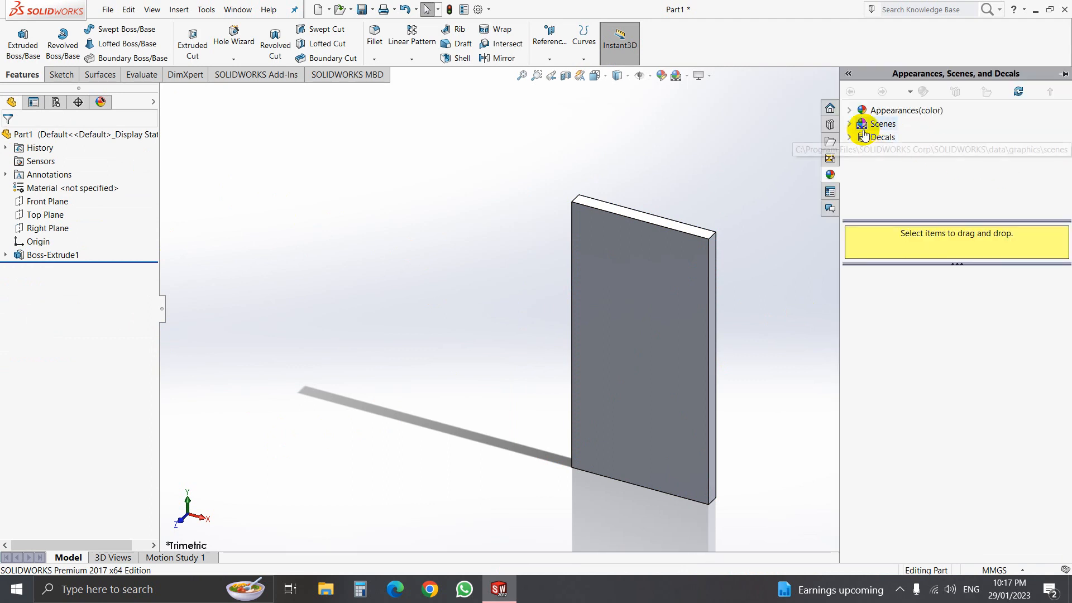
{"action": "left_click", "coordinate": [849, 110]}
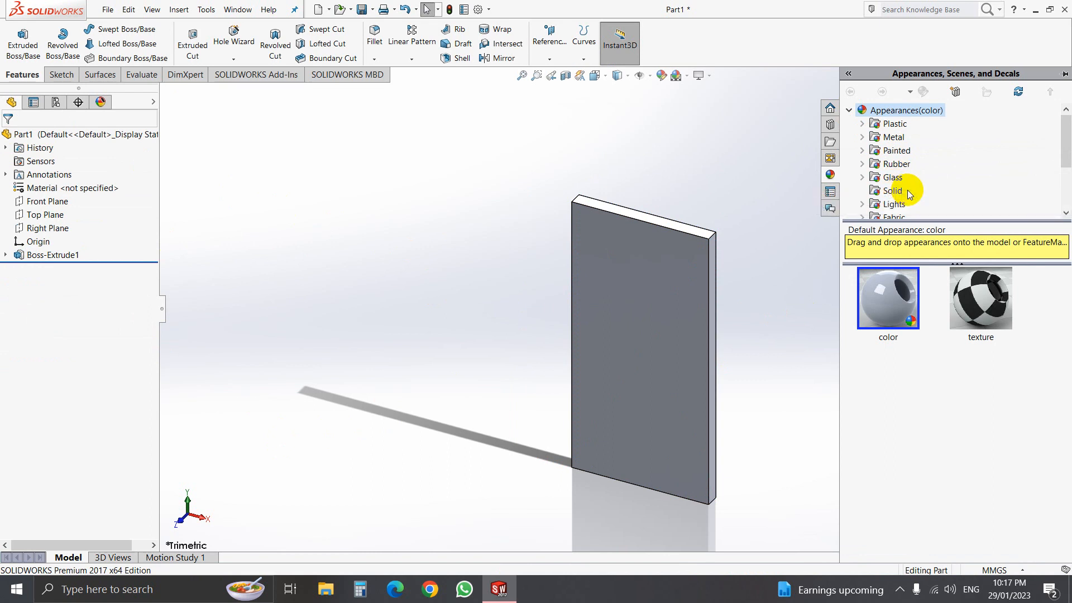
{"action": "left_click", "coordinate": [890, 191]}
{"action": "scroll", "coordinate": [892, 192], "scroll_direction": "down", "scroll_amount": 1}
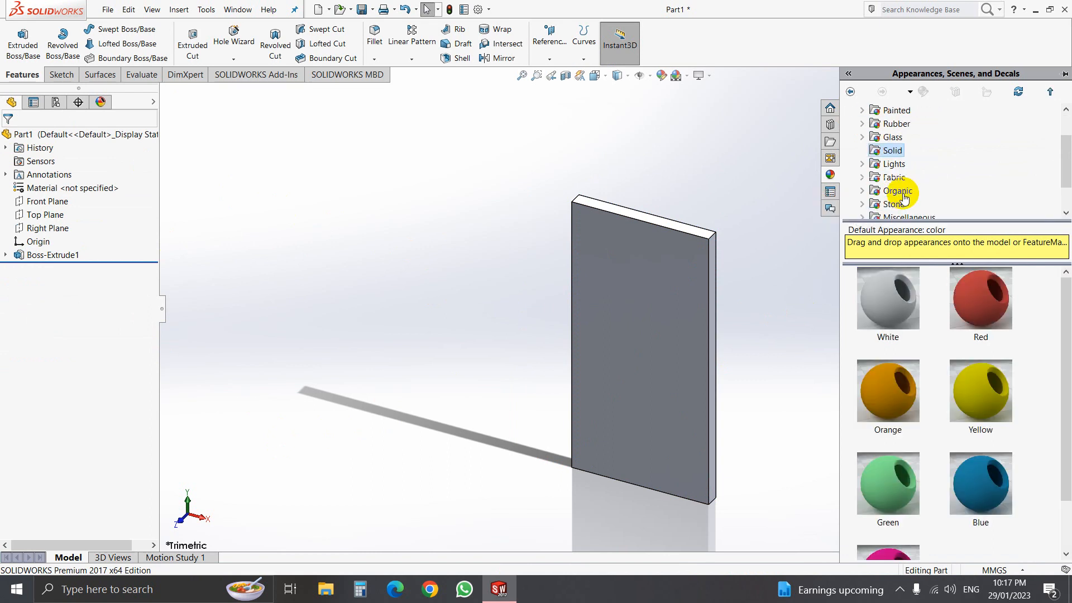
{"action": "left_click", "coordinate": [893, 164]}
{"action": "left_click", "coordinate": [894, 177]}
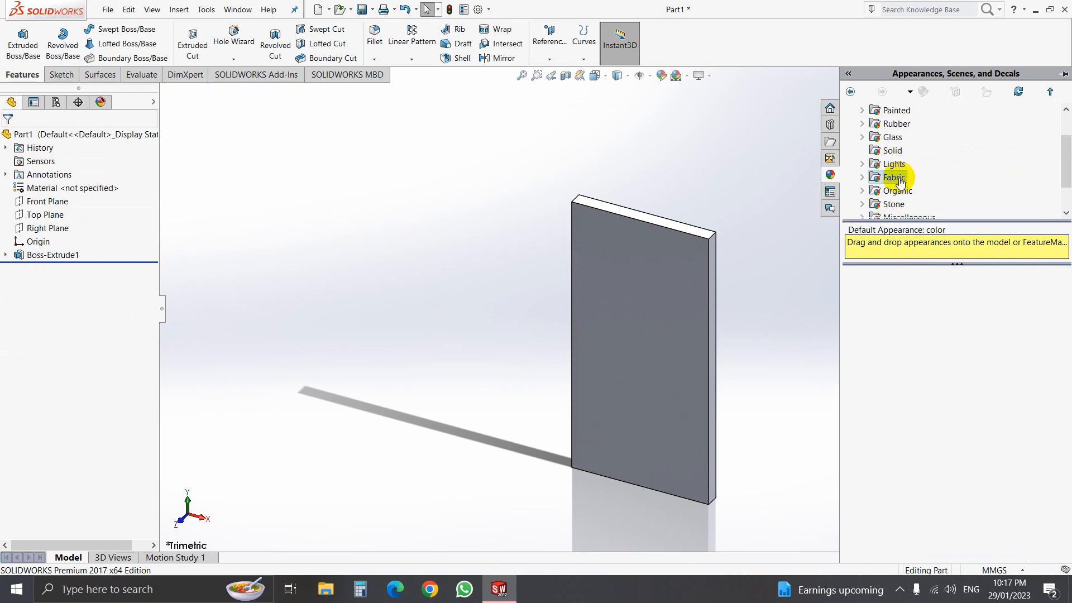
{"action": "left_click", "coordinate": [893, 204]}
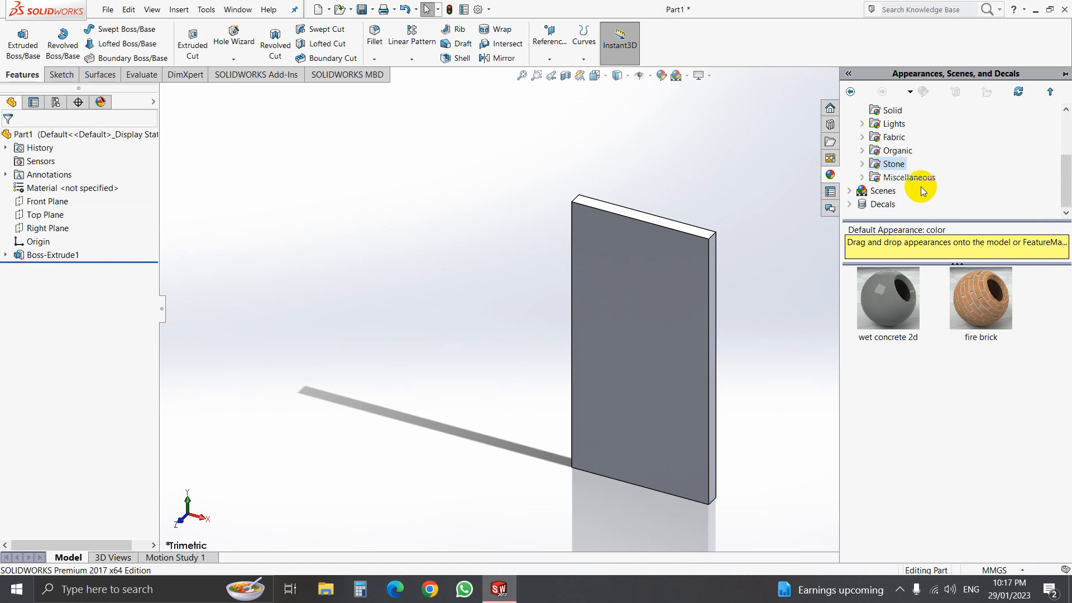
{"action": "scroll", "coordinate": [894, 164], "scroll_direction": "up", "scroll_amount": 1}
{"action": "left_click", "coordinate": [893, 151]}
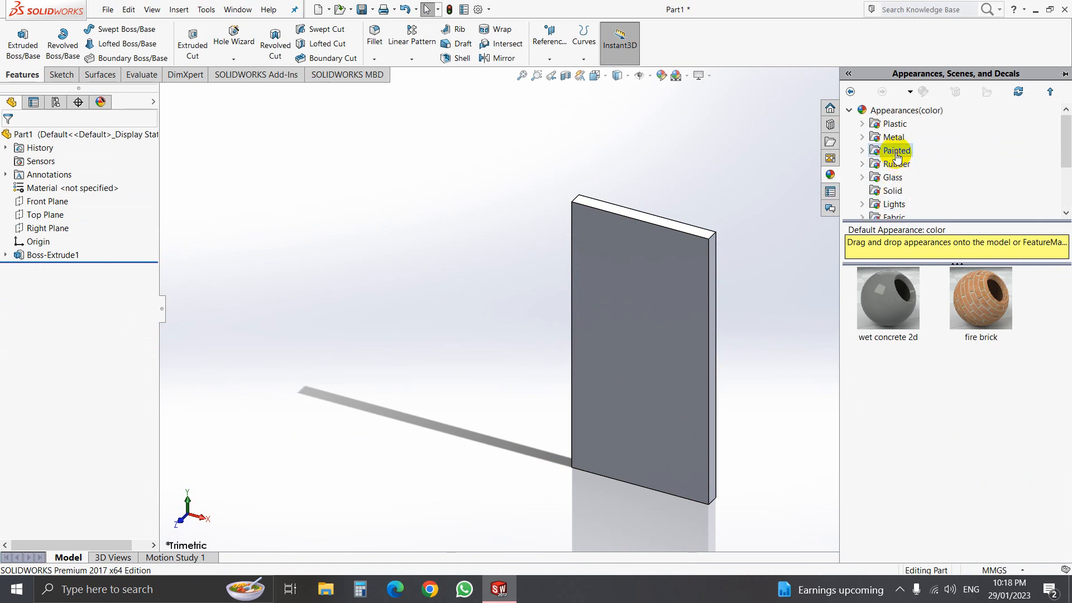
{"action": "left_click", "coordinate": [897, 164]}
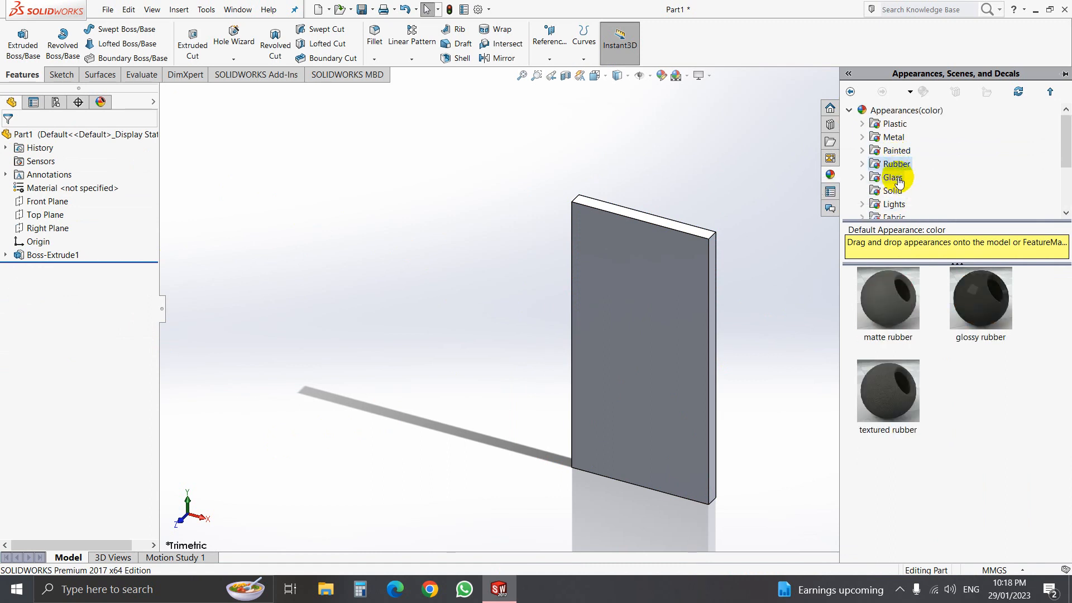
{"action": "left_click", "coordinate": [886, 191]}
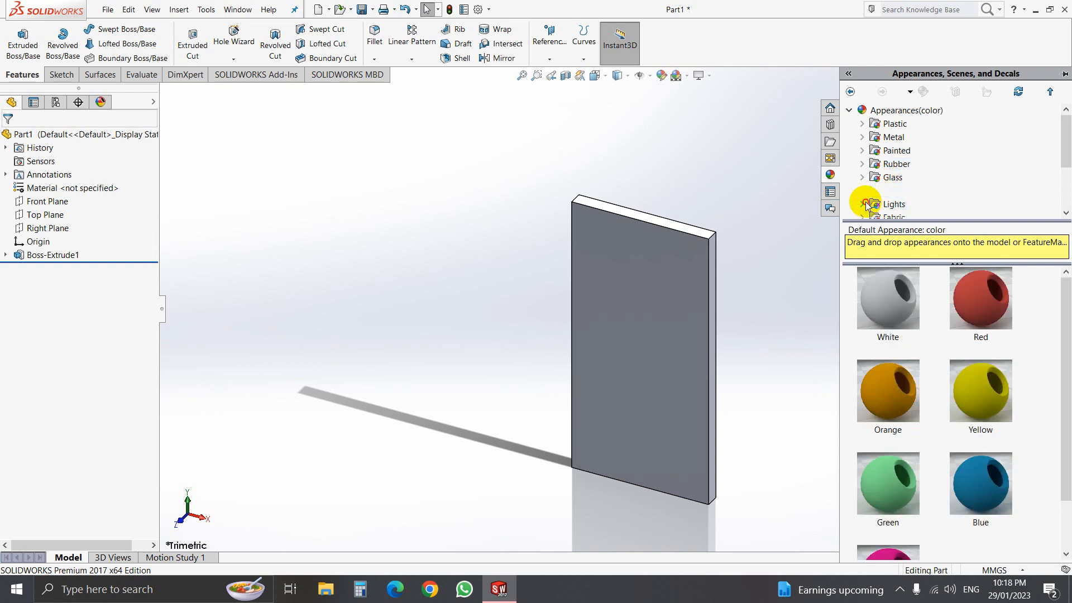
{"action": "left_click", "coordinate": [861, 204]}
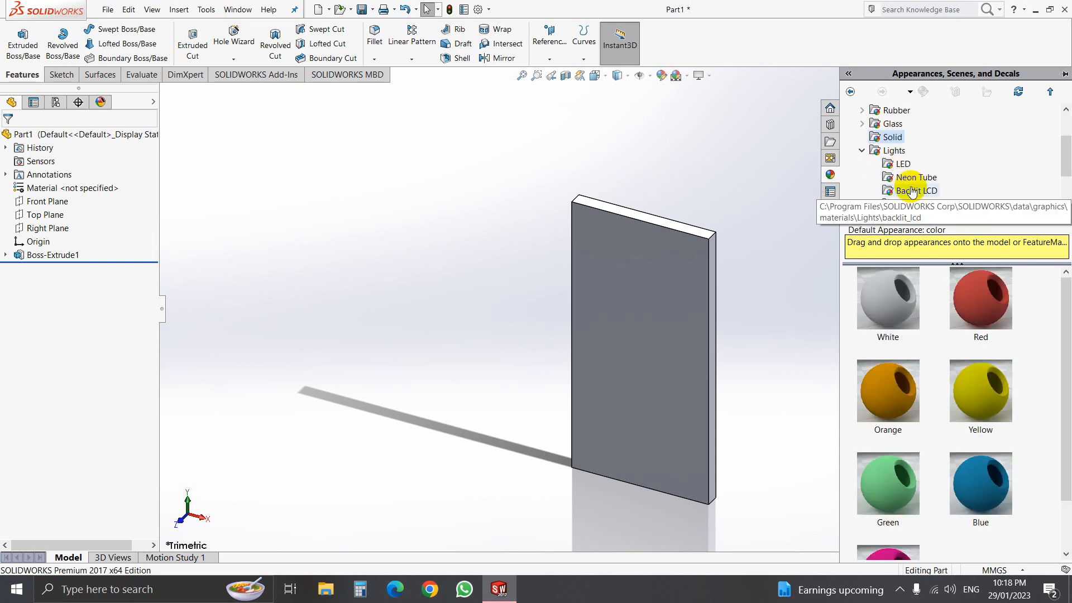
{"action": "scroll", "coordinate": [910, 190], "scroll_direction": "down", "scroll_amount": 1}
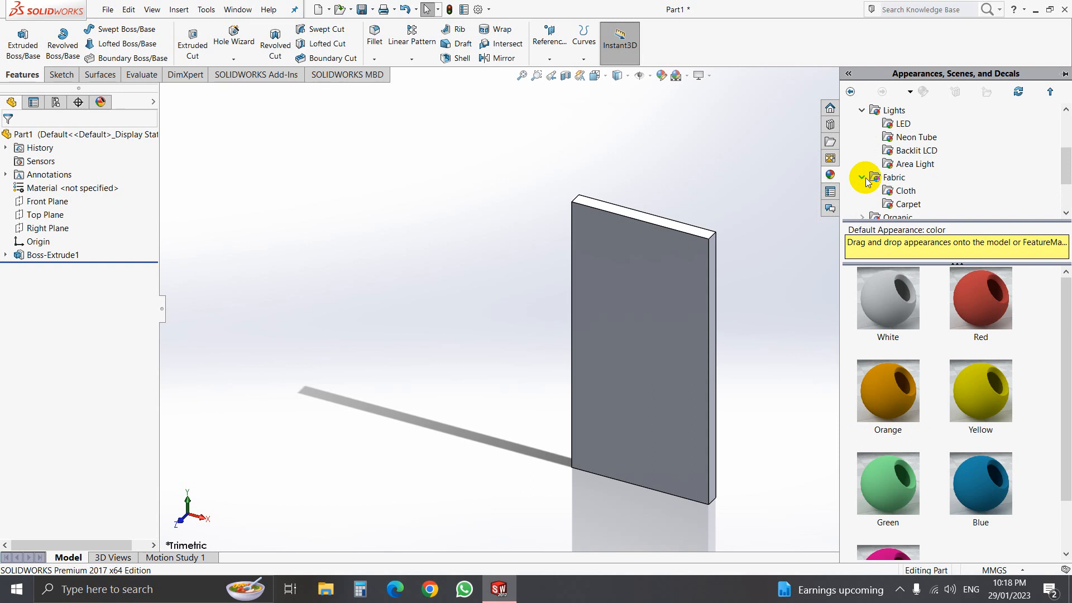
{"action": "scroll", "coordinate": [888, 182], "scroll_direction": "up", "scroll_amount": 2}
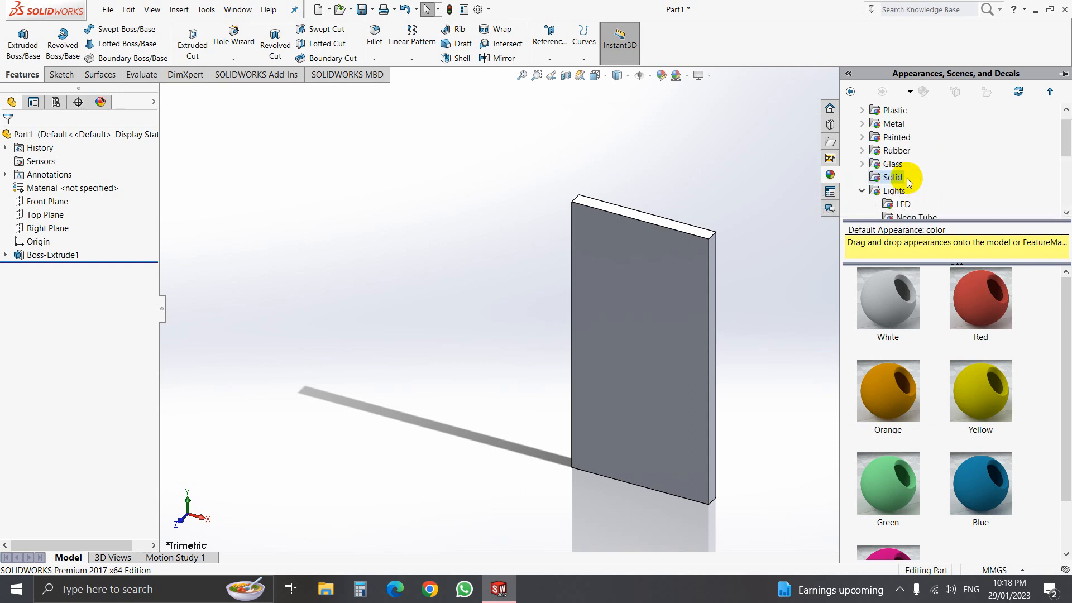
{"action": "left_click", "coordinate": [862, 137]}
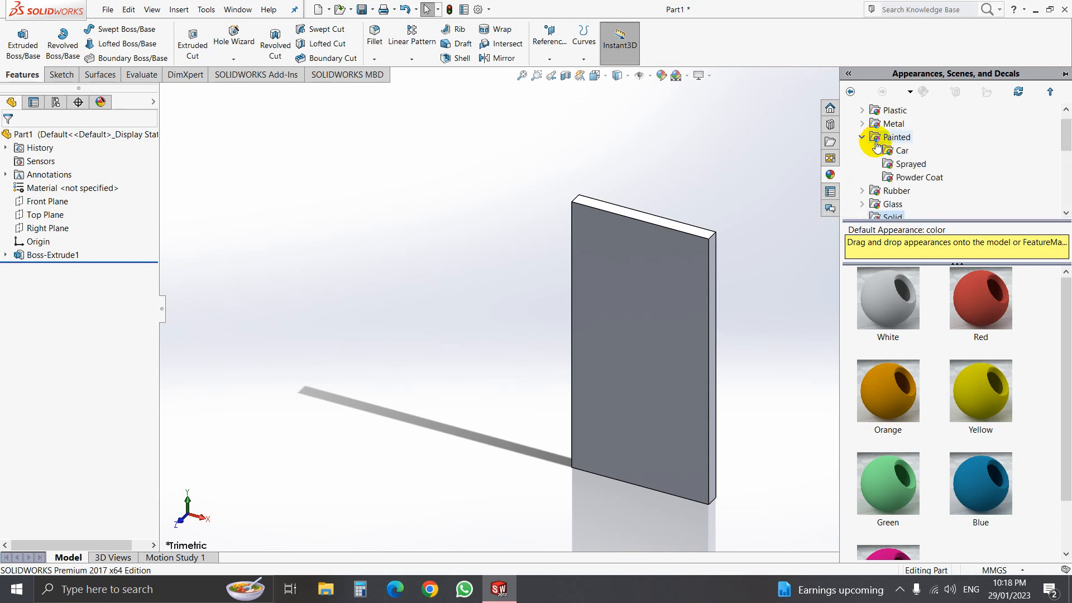
Step: Apply the clear glass appearance from the Glass Gloss category to the extruded panel
{"action": "double_click", "coordinate": [875, 206]}
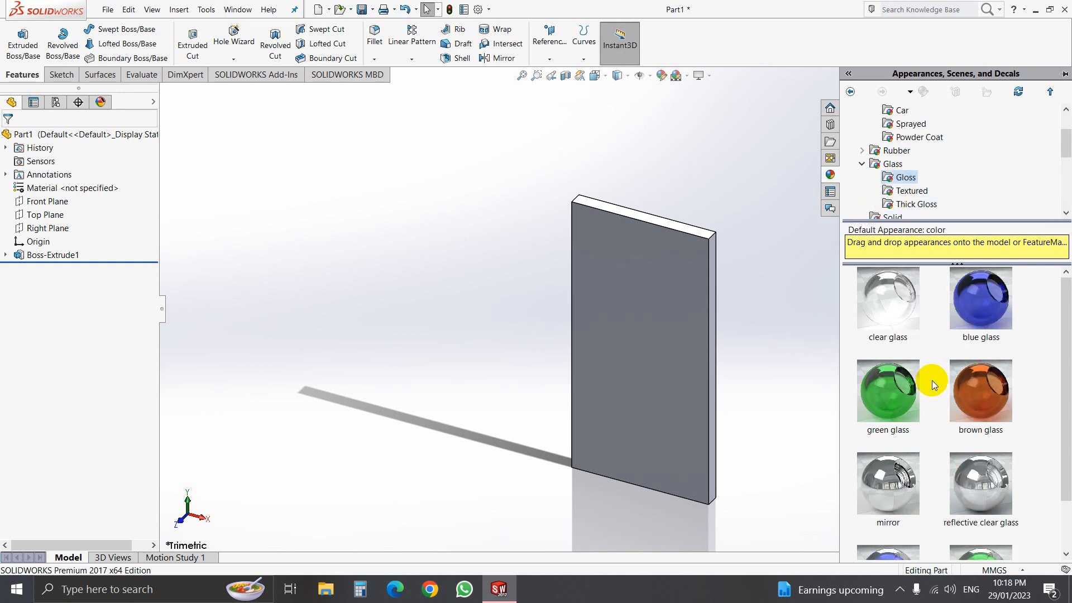
{"action": "scroll", "coordinate": [931, 384], "scroll_direction": "down", "scroll_amount": 1}
{"action": "scroll", "coordinate": [931, 383], "scroll_direction": "up", "scroll_amount": 1}
{"action": "left_click_drag", "start_coordinate": [895, 298], "coordinate": [680, 306]}
{"action": "left_click", "coordinate": [682, 306]}
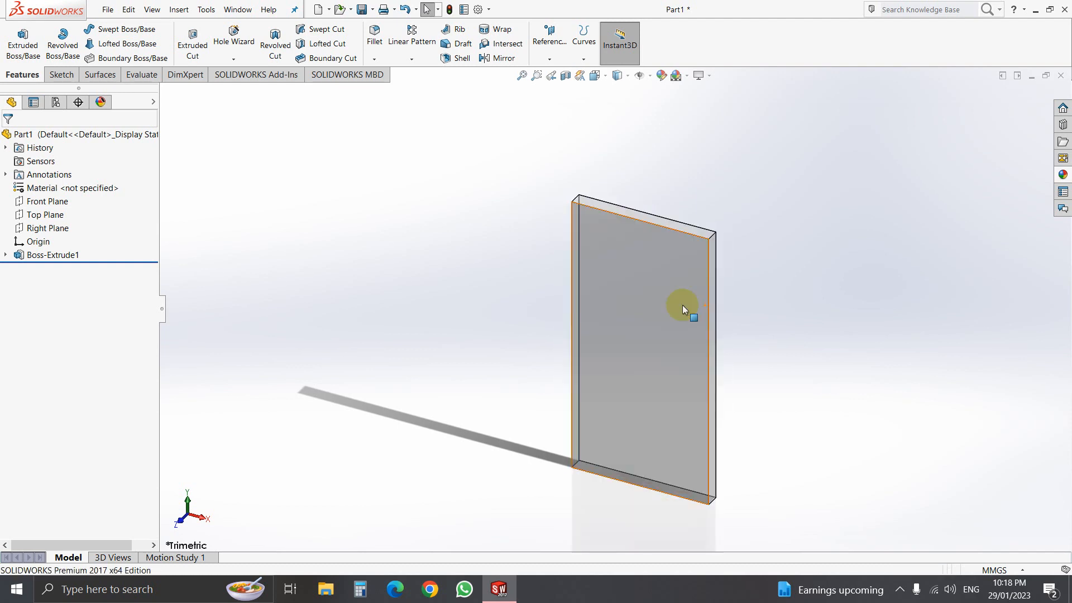
Step: Compare the Textured, Thick Gloss and Gloss glass appearances and apply reflective clear glass to the panel's body
{"action": "left_click", "coordinate": [1063, 174]}
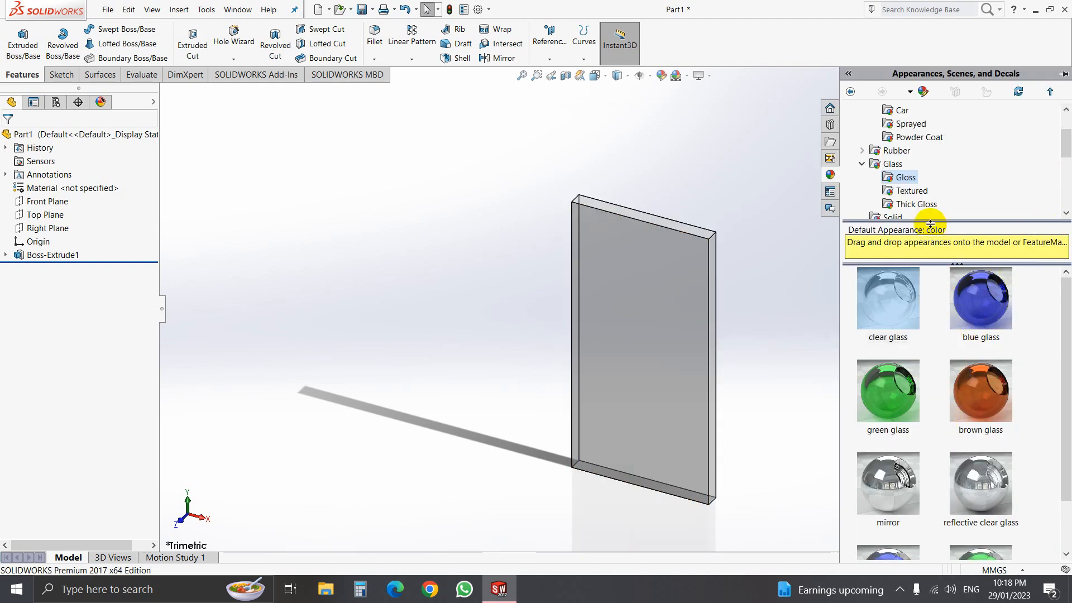
{"action": "left_click", "coordinate": [917, 192]}
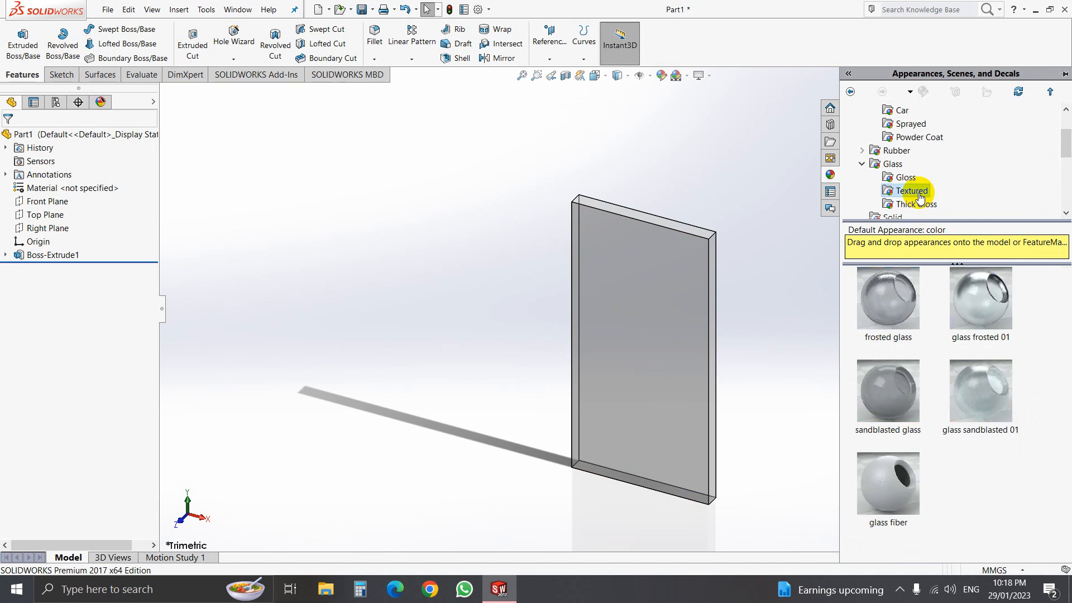
{"action": "left_click", "coordinate": [917, 205]}
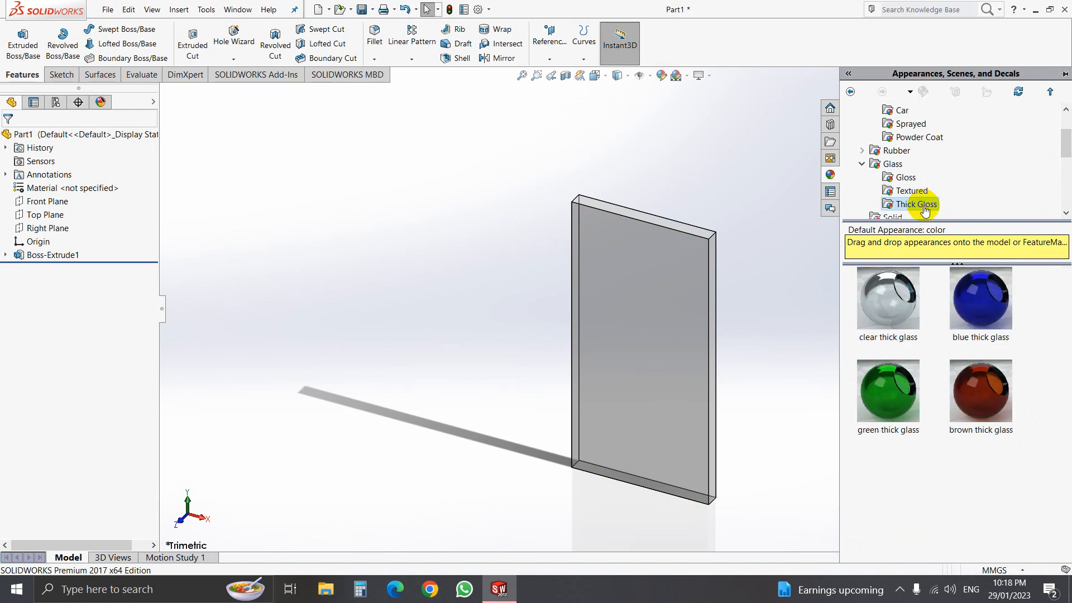
{"action": "left_click", "coordinate": [906, 178]}
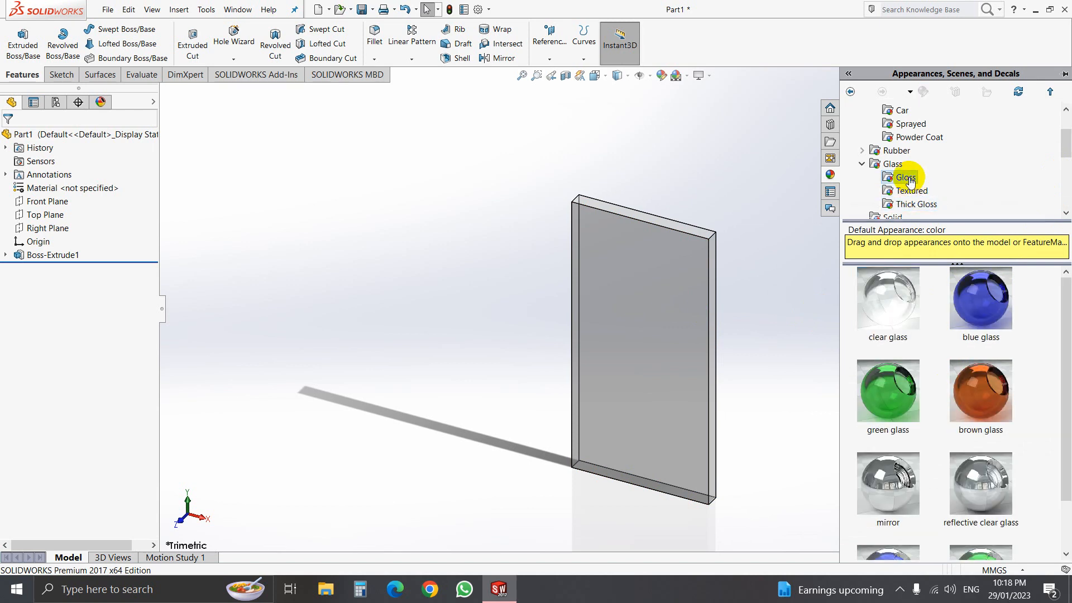
{"action": "scroll", "coordinate": [940, 355], "scroll_direction": "down", "scroll_amount": 2}
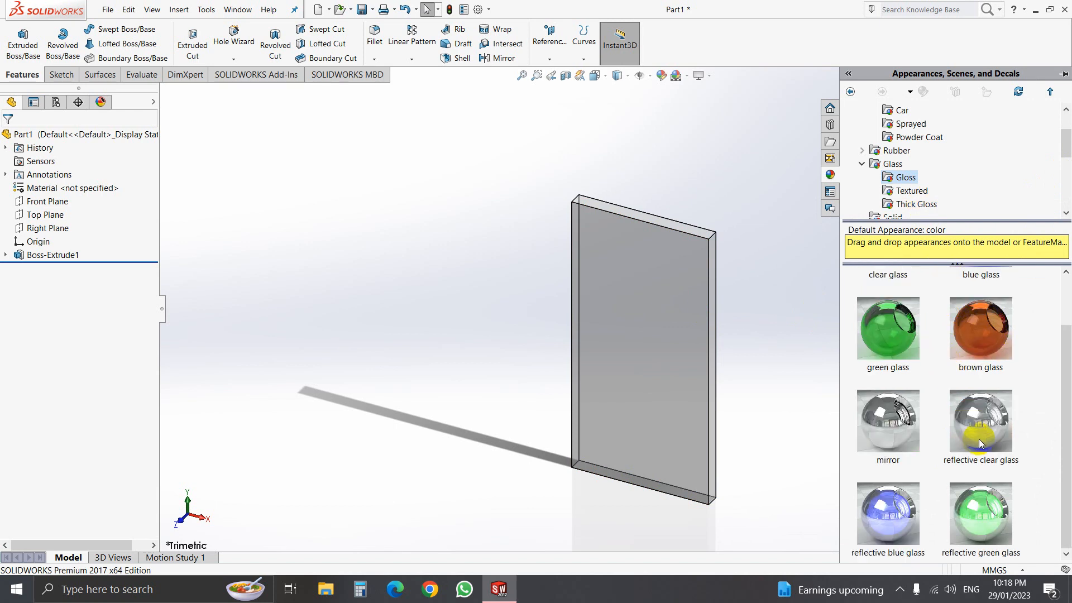
{"action": "left_click_drag", "start_coordinate": [989, 433], "coordinate": [668, 360]}
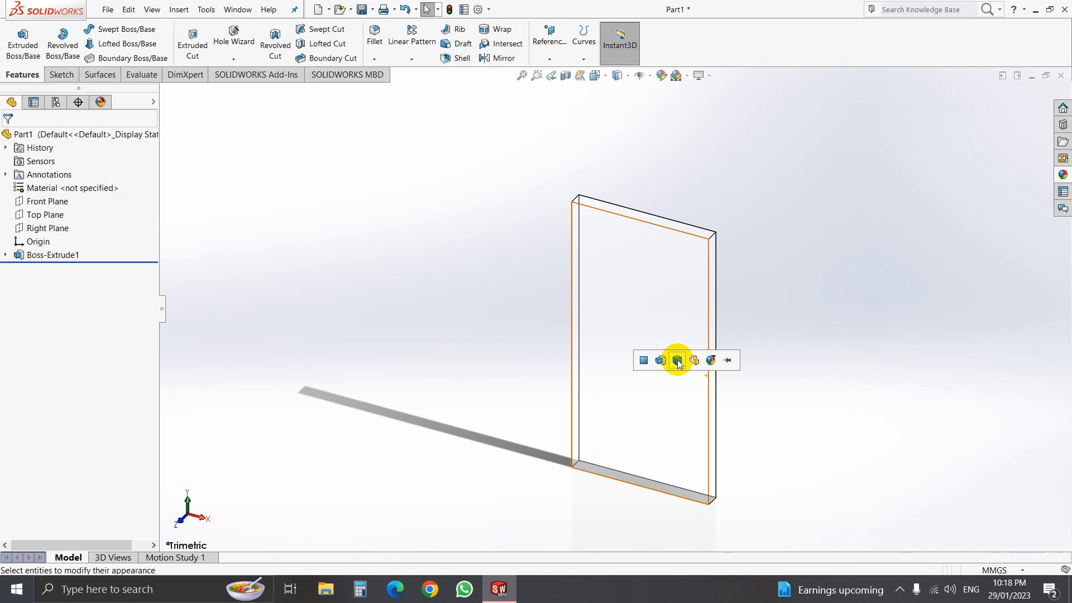
Step: Examine the glass appearances in the Glass Gloss category of the appearance library, including mirror and the reflective glasses
{"action": "left_click", "coordinate": [1062, 174]}
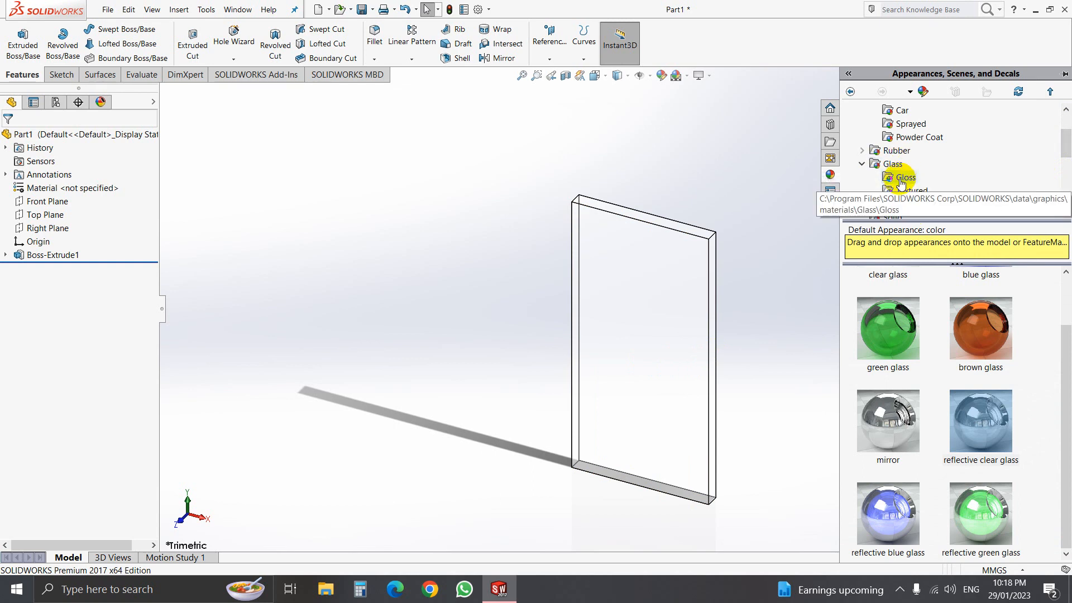
{"action": "mouse_move", "coordinate": [889, 444]}
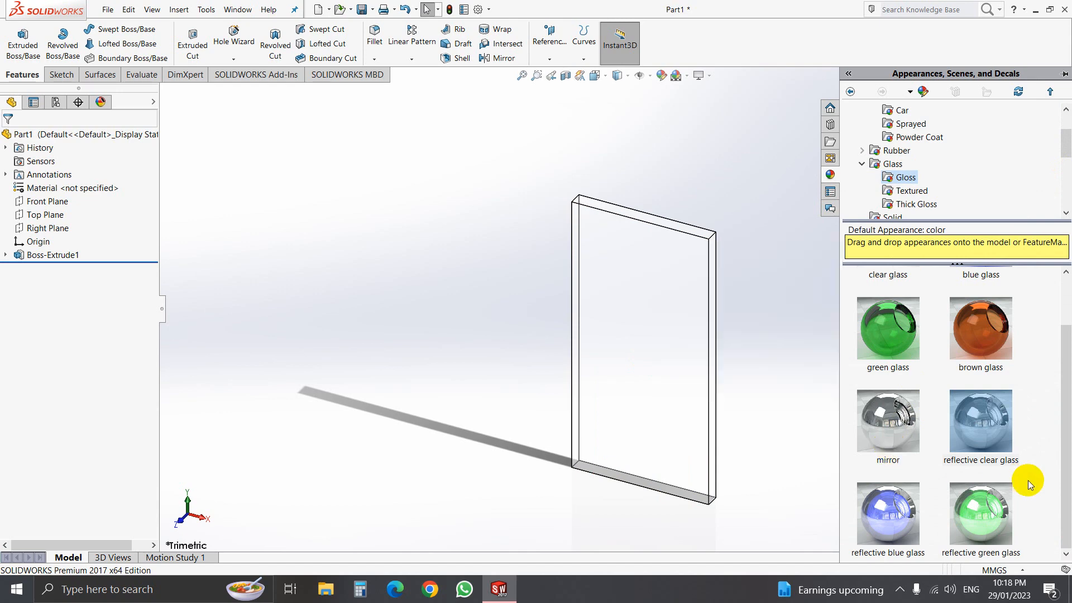
{"action": "mouse_move", "coordinate": [1004, 435]}
{"action": "left_click", "coordinate": [830, 175]}
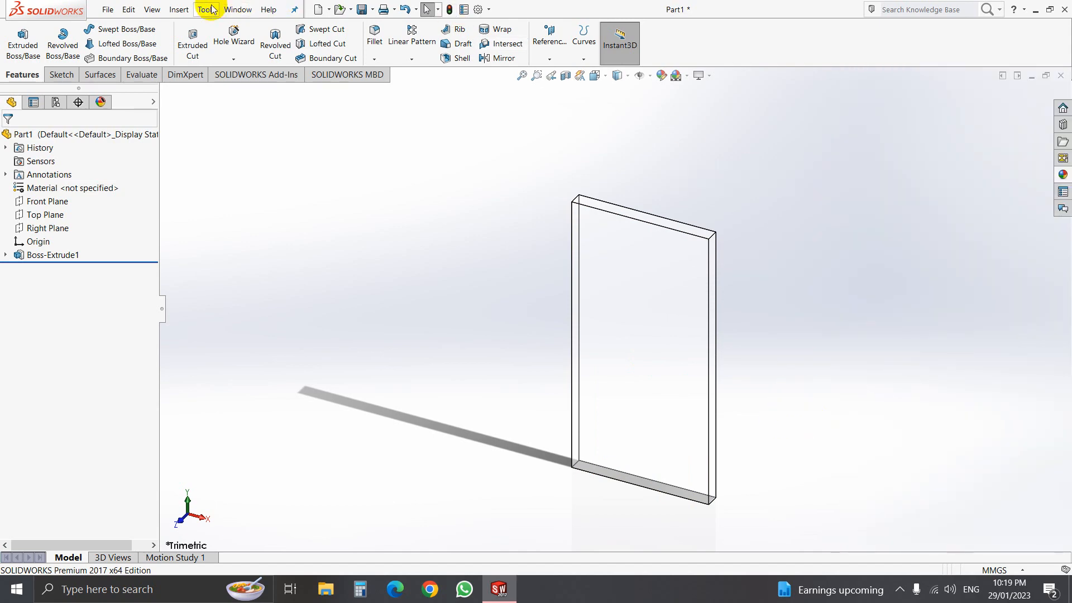
Step: Save the panel part in the Lift folder under the file name Door.SLDPRT
{"action": "left_click", "coordinate": [112, 12]}
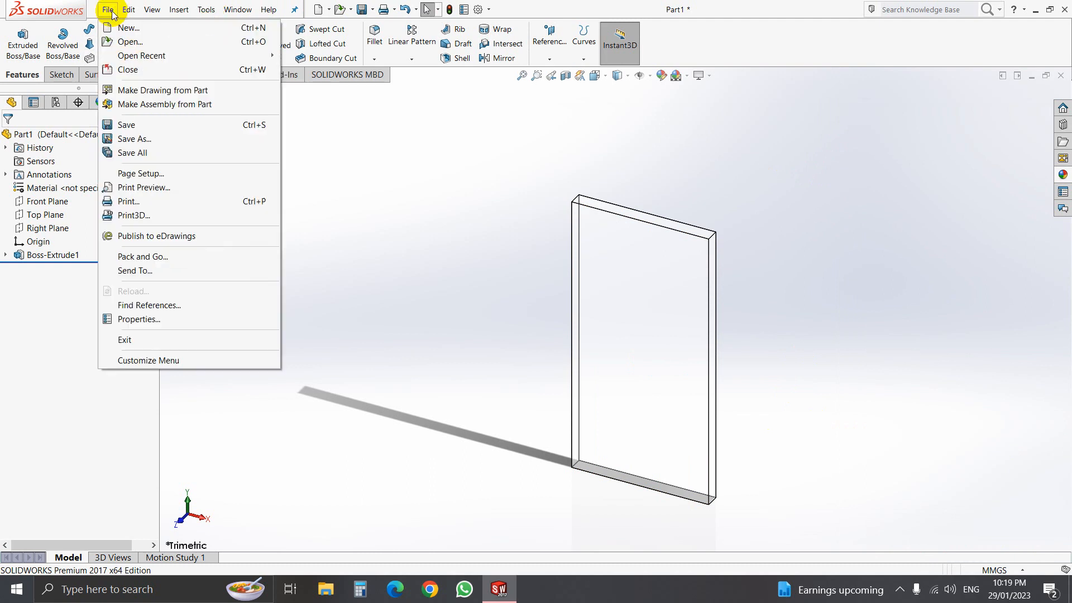
{"action": "left_click", "coordinate": [135, 126]}
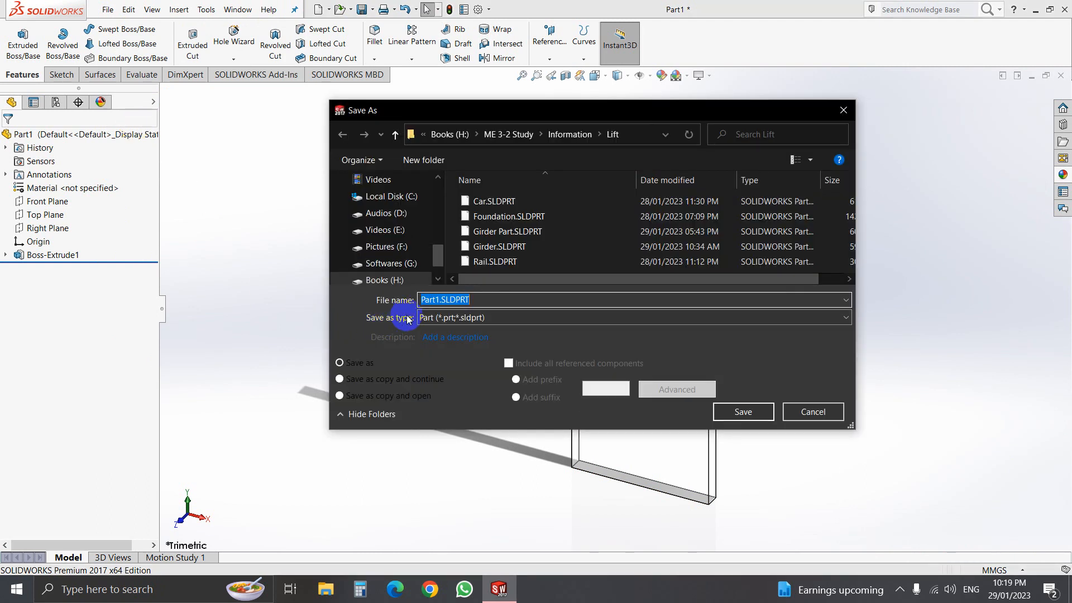
{"action": "left_click", "coordinate": [457, 301]}
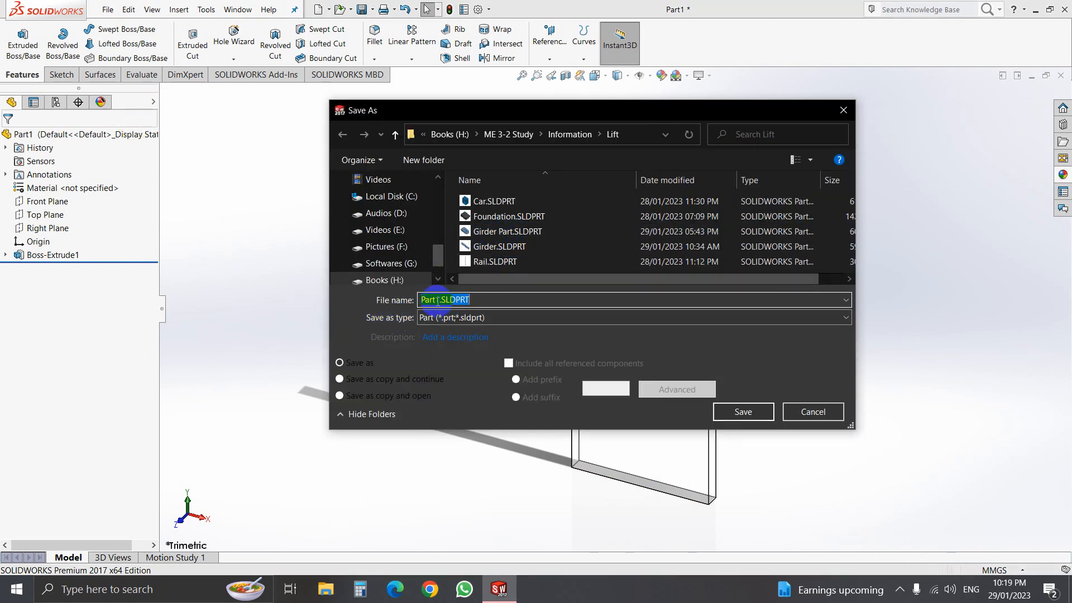
{"action": "left_click", "coordinate": [439, 302]}
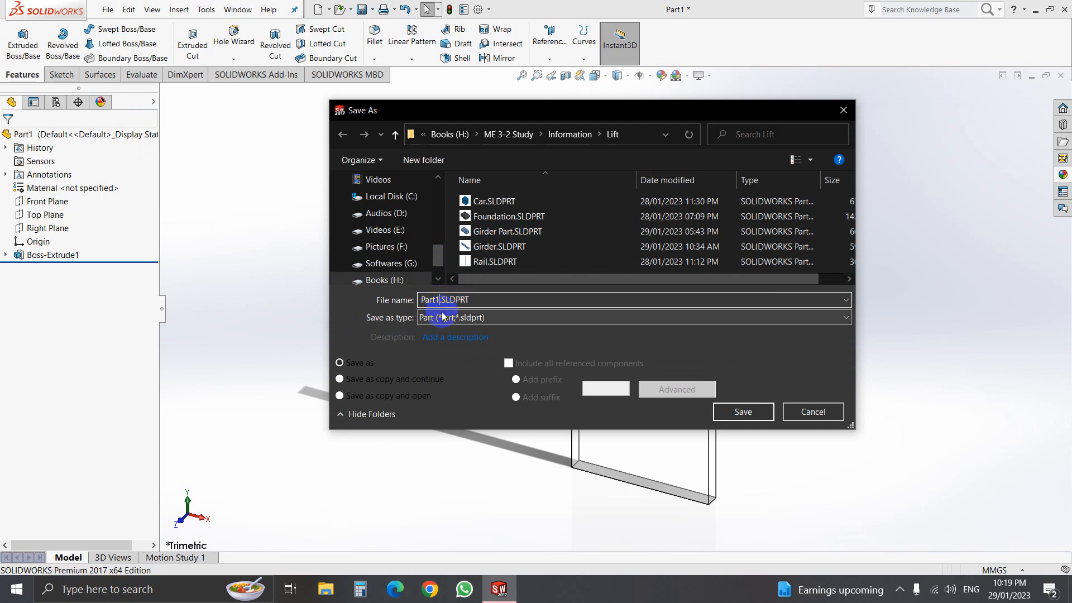
{"action": "key", "text": "BackSpace"}
{"action": "key", "text": "BackSpace"}
{"action": "key", "text": "BackSpace"}
{"action": "key", "text": "BackSpace"}
{"action": "key", "text": "BackSpace"}
{"action": "type", "text": "Door"}
{"action": "left_click", "coordinate": [742, 412]}
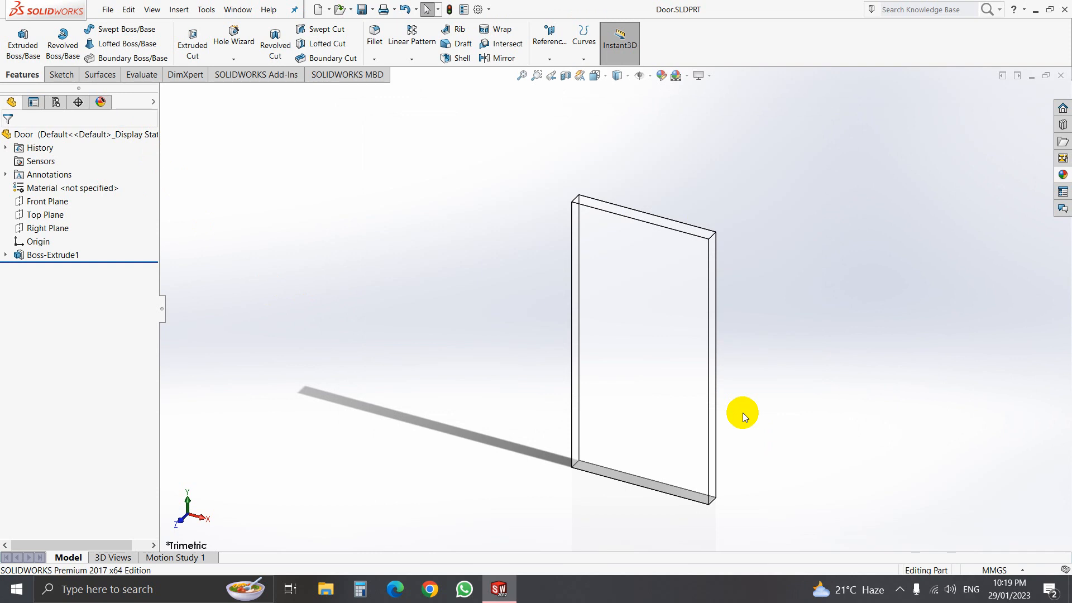
{"action": "left_click", "coordinate": [899, 588]}
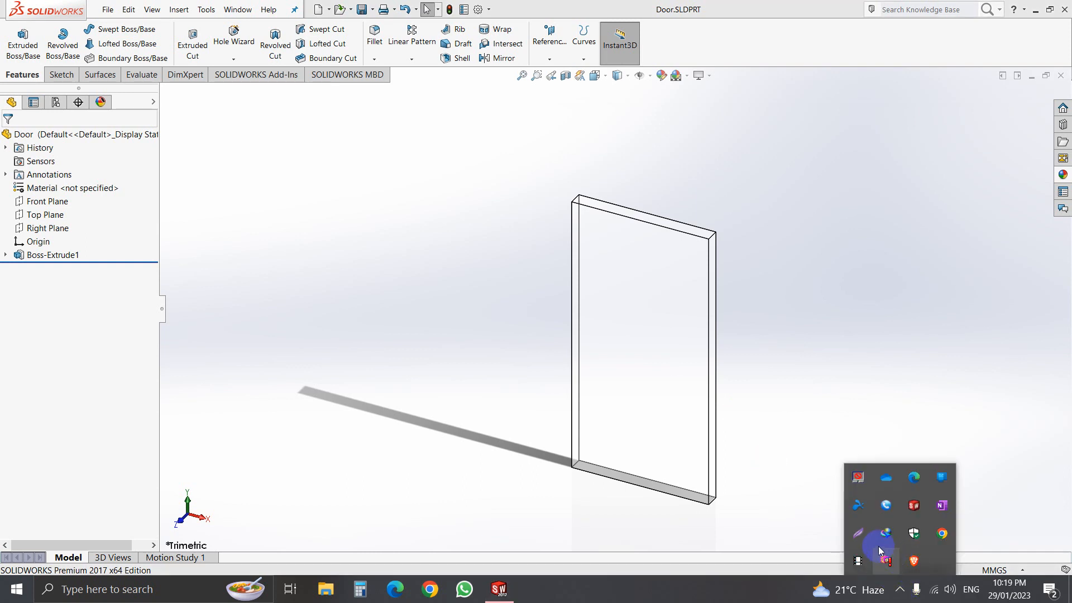